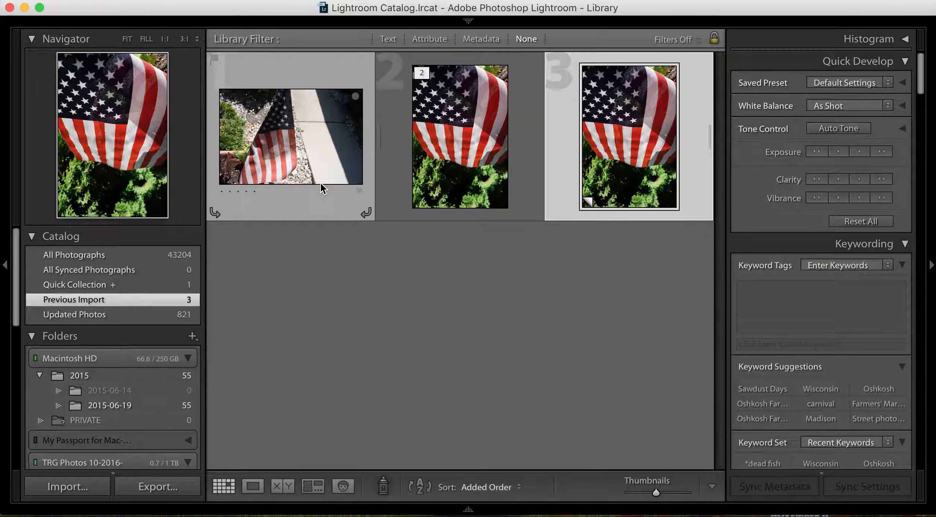
- Open the close-up flag photo in the Develop module and convert it to Black & White
double_click(629, 143)
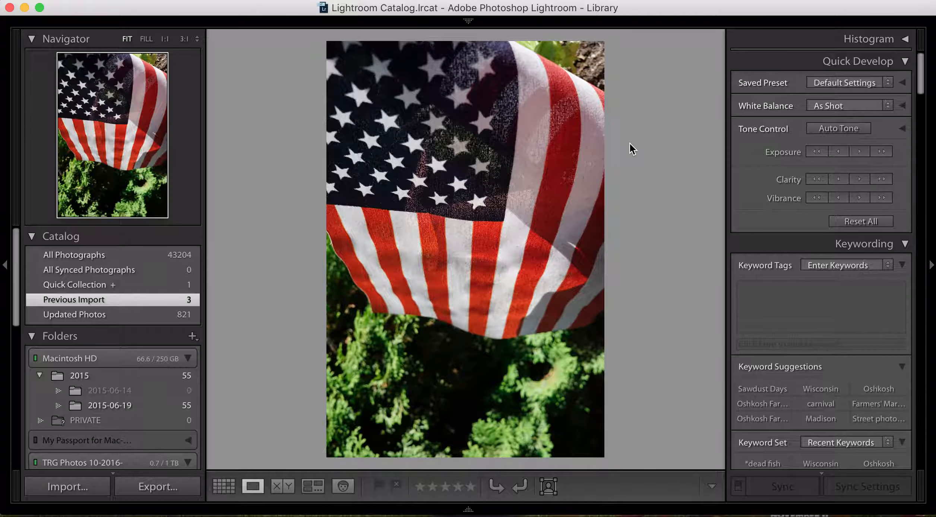
mouse_move(712, 24)
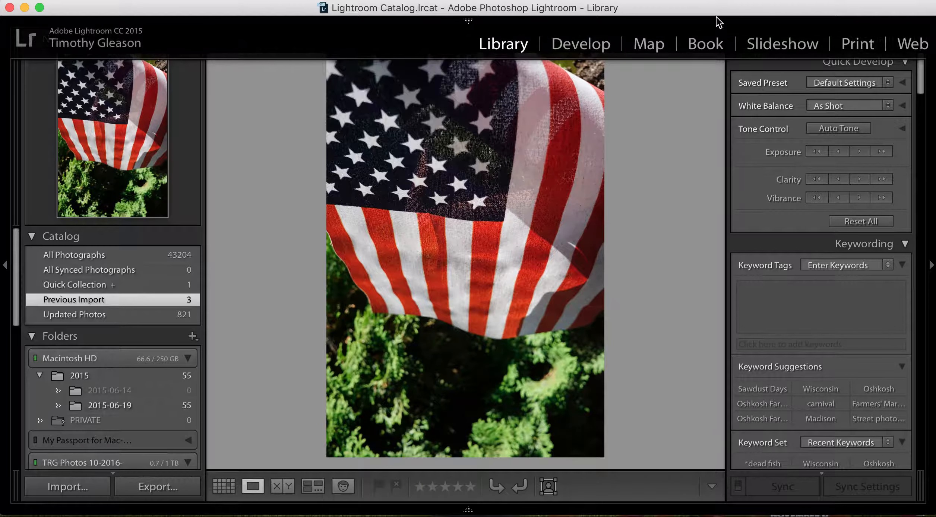
left_click(589, 46)
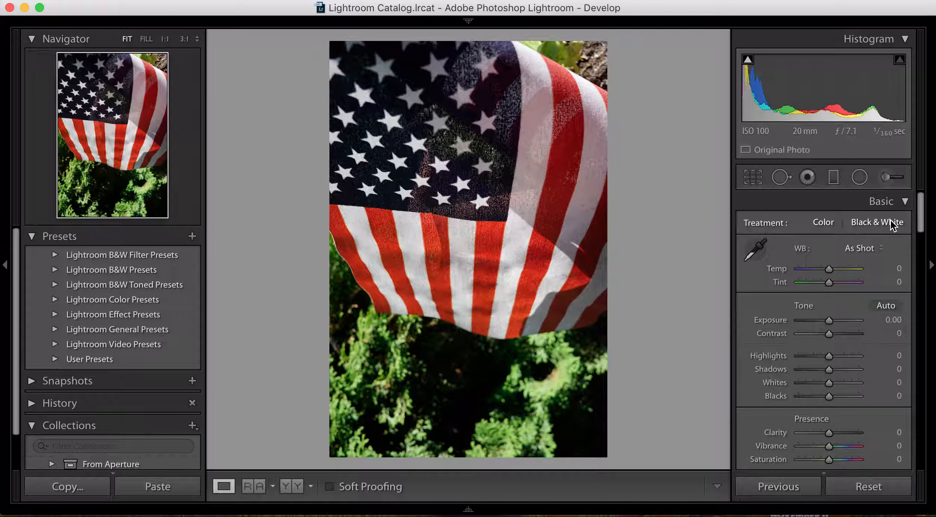
left_click(872, 222)
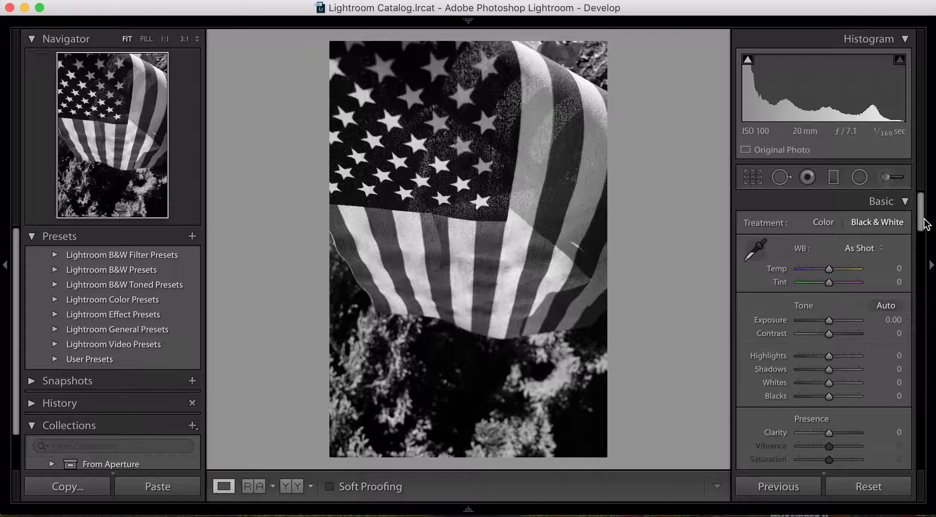
- Enable lens profile corrections with make Sony and the Sony DT 18-200mm f/3.5-6.3 model
left_click_drag(924, 220, 920, 382)
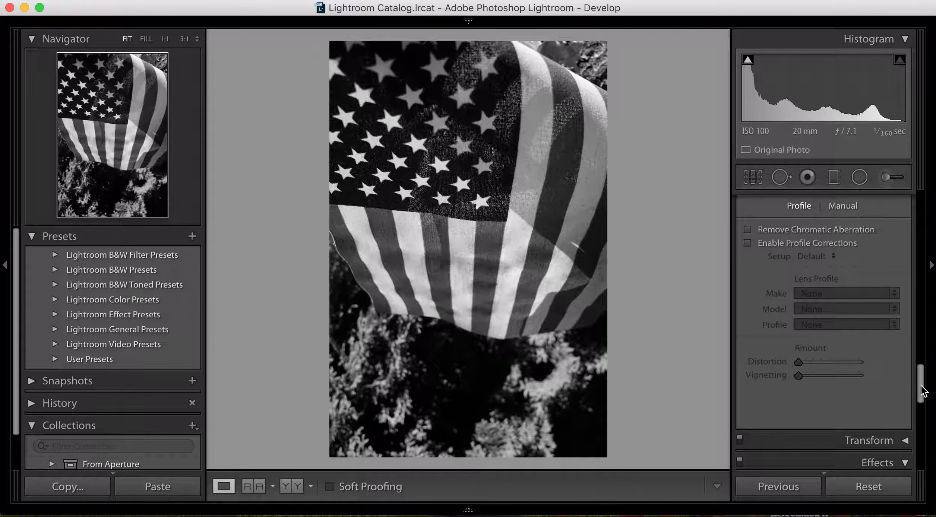
left_click(748, 243)
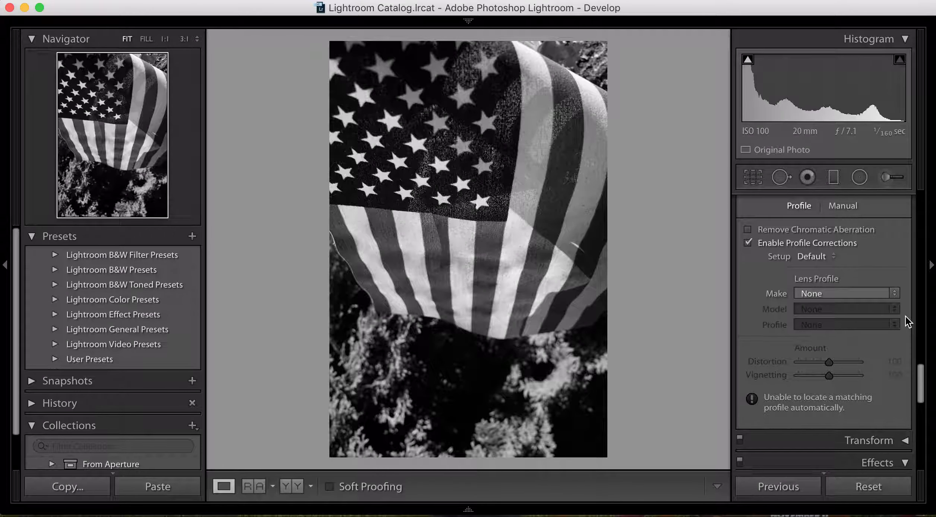
left_click(877, 293)
left_click(863, 447)
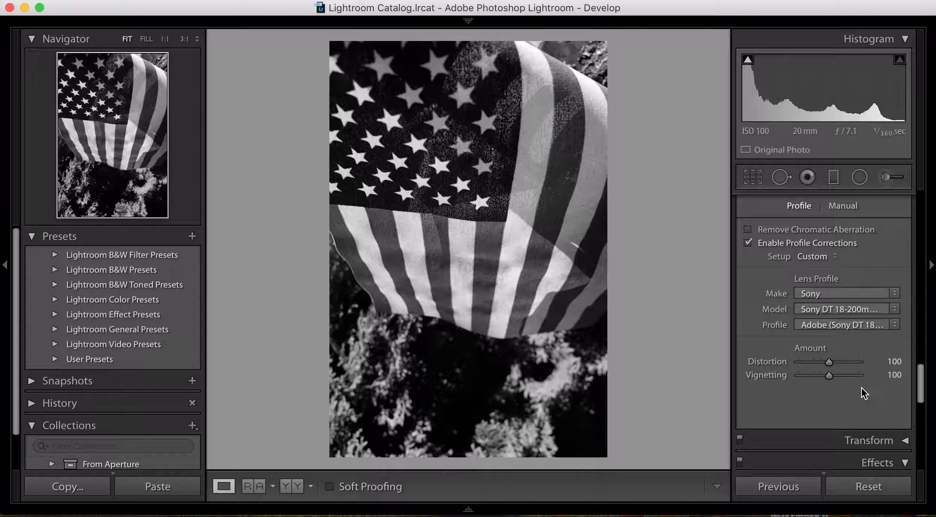
left_click(893, 312)
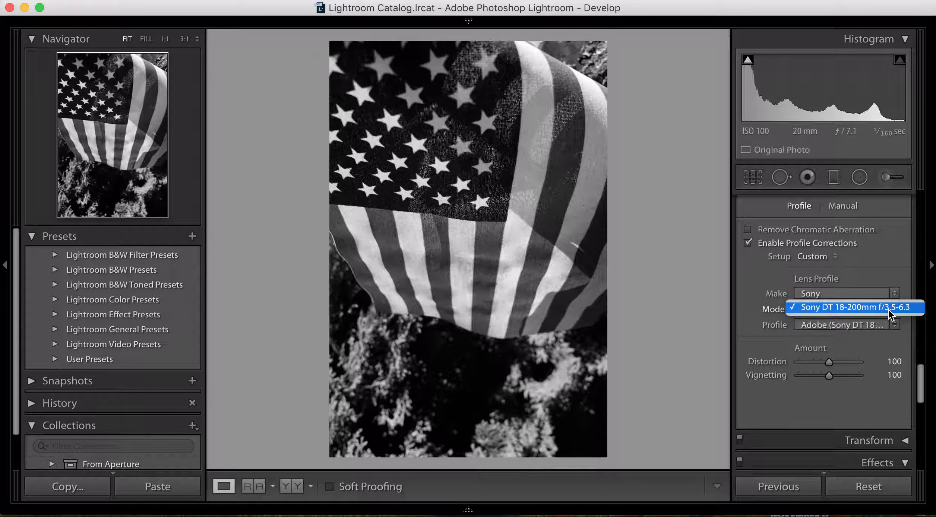
left_click(889, 309)
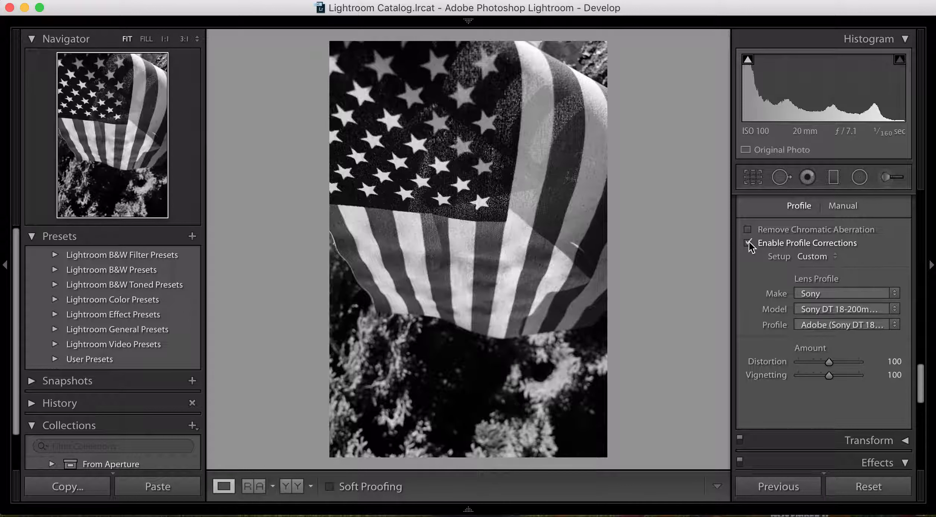
left_click_drag(835, 362, 832, 367)
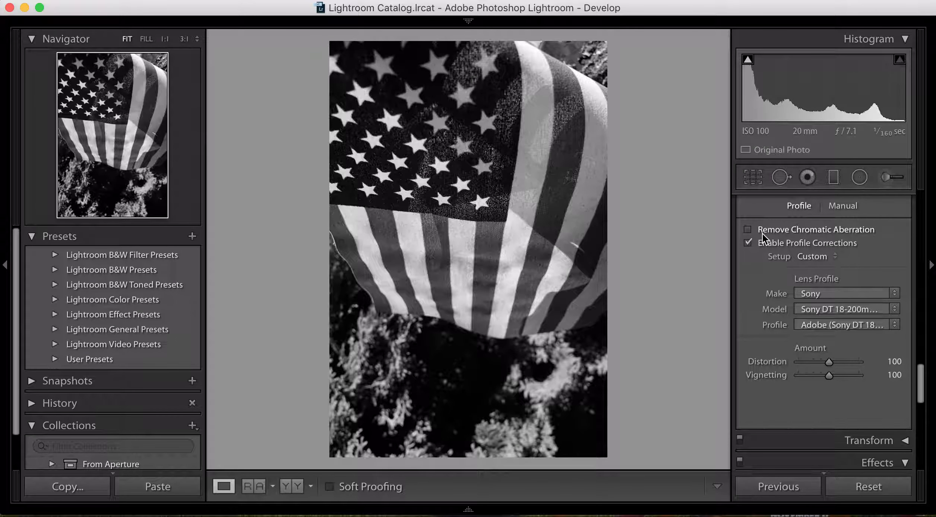
- Sharpen the photo with an Amount of 82 and a Radius of 1.5
left_click_drag(921, 397, 922, 357)
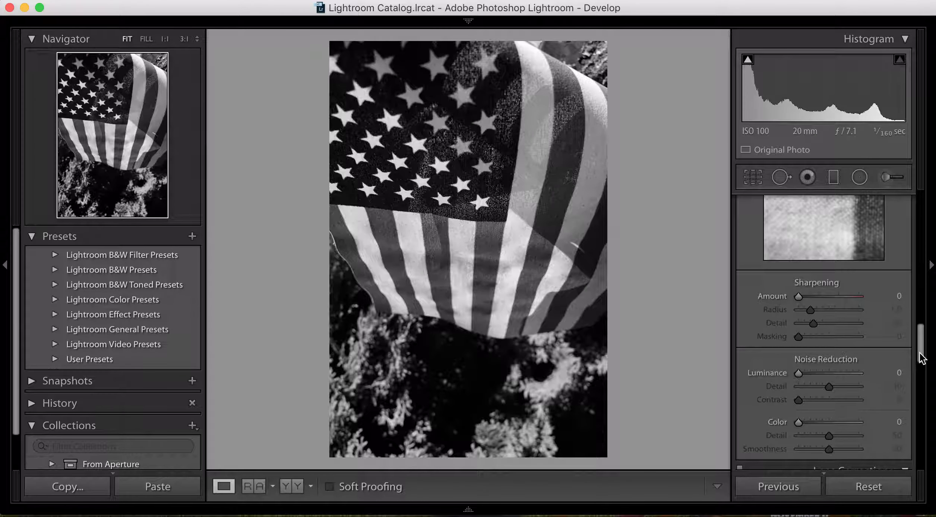
left_click_drag(798, 297, 837, 296)
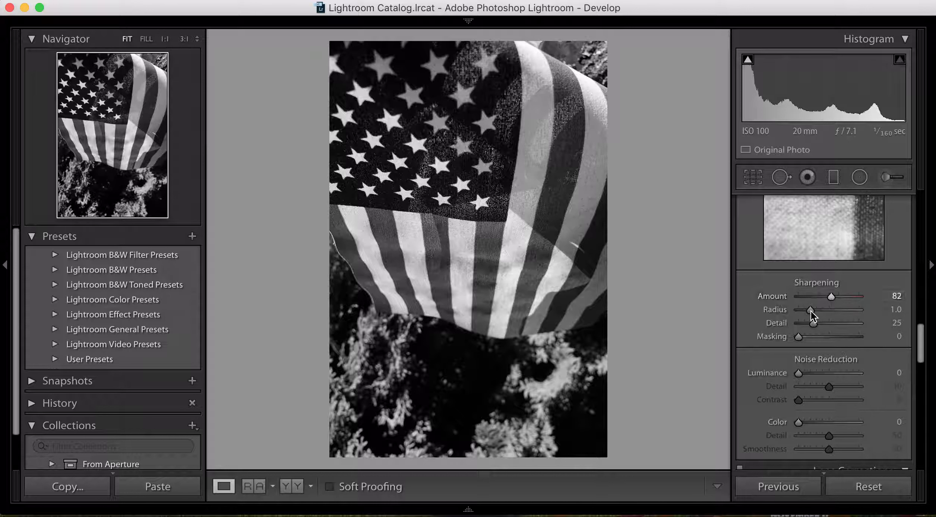
left_click_drag(812, 310, 824, 309)
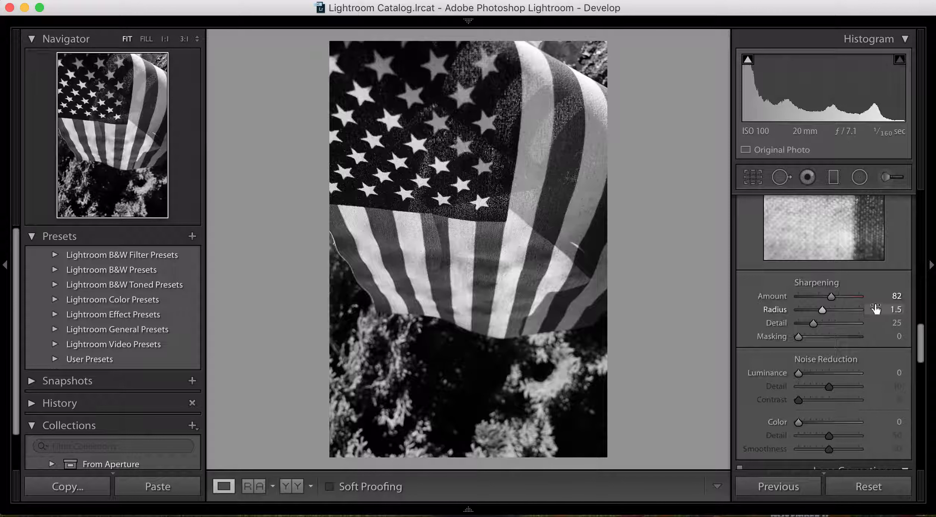
- Try an Exposure of -5.00 on the photo and reset it to its default
left_click_drag(924, 350, 918, 208)
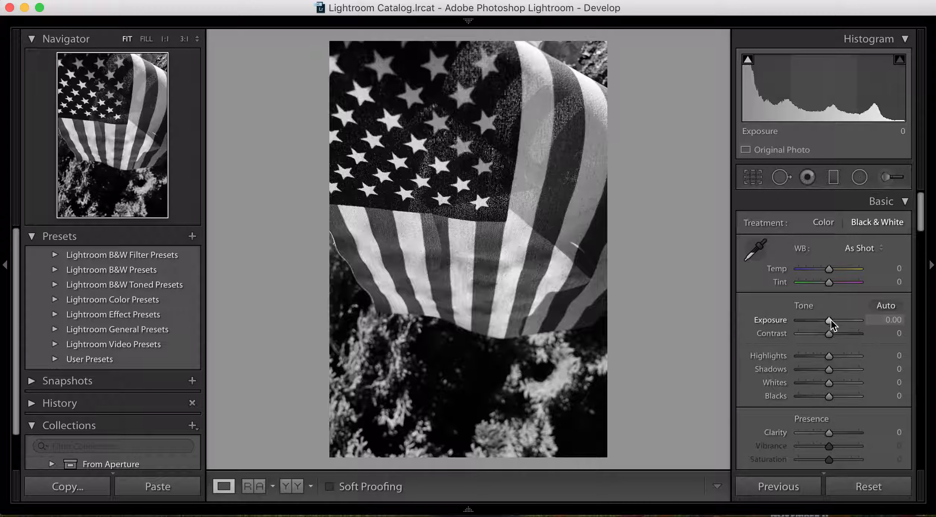
left_click_drag(830, 321, 797, 321)
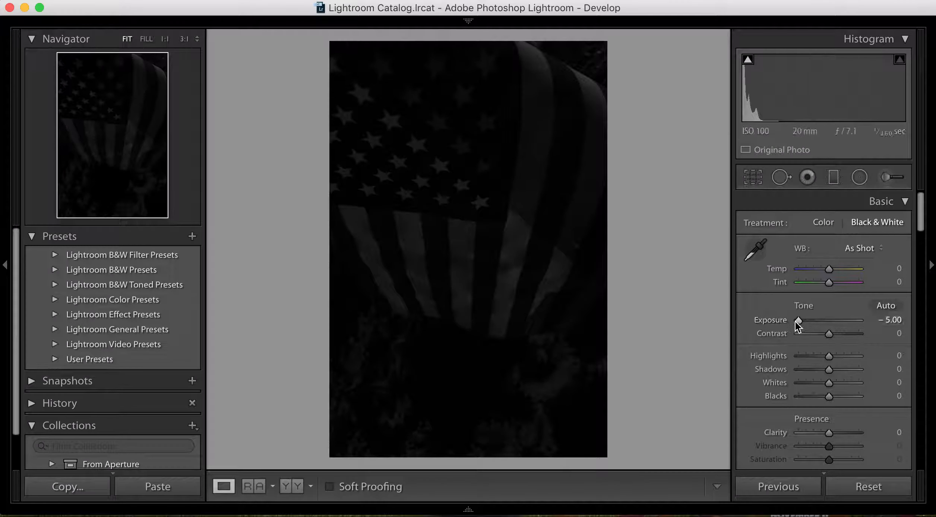
double_click(799, 320)
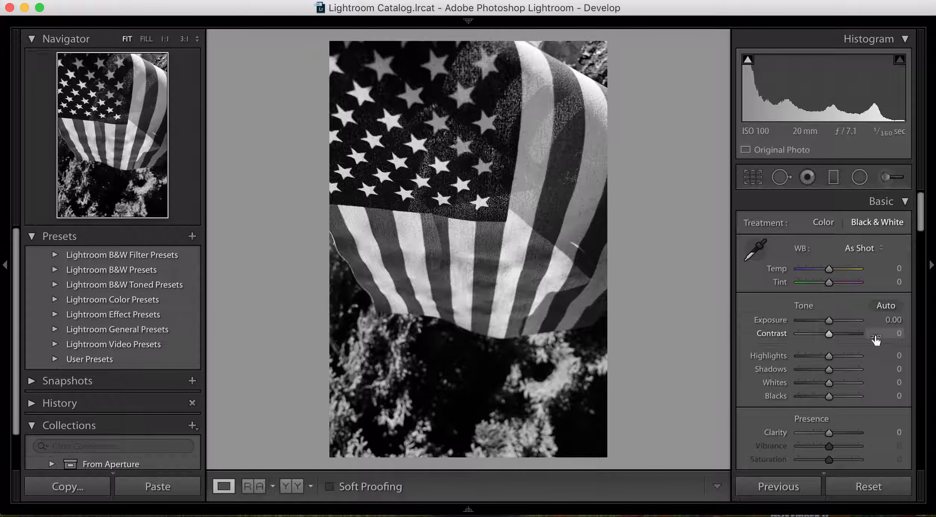
- Adjust the tone curve regions to Highlights +9, Lights +24, Darks +25 and Shadows +20
scroll(920, 239, "down", 5)
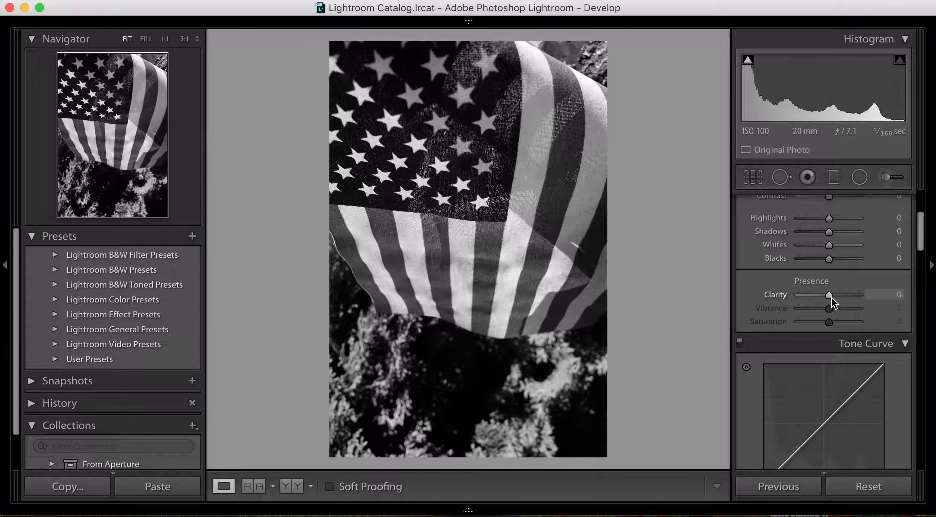
left_click_drag(919, 234, 913, 280)
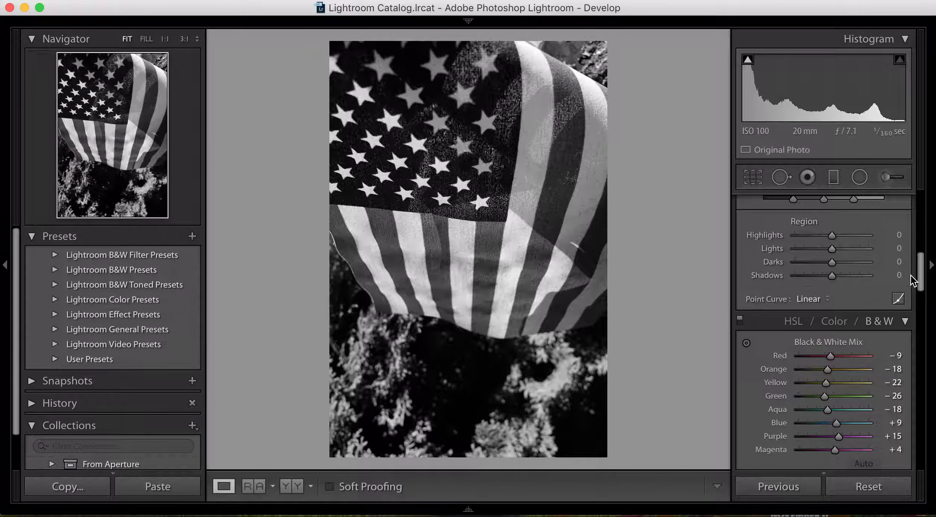
scroll(911, 276, "up", 5)
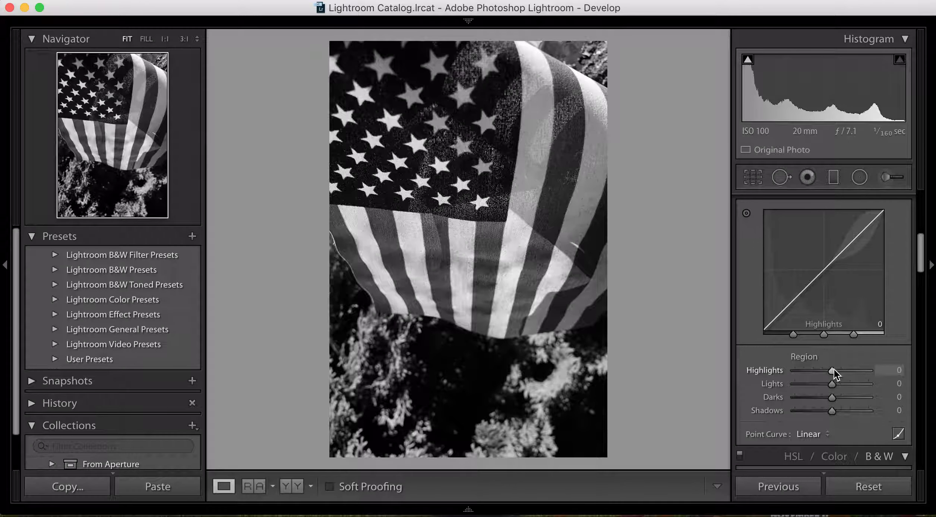
left_click_drag(834, 370, 840, 411)
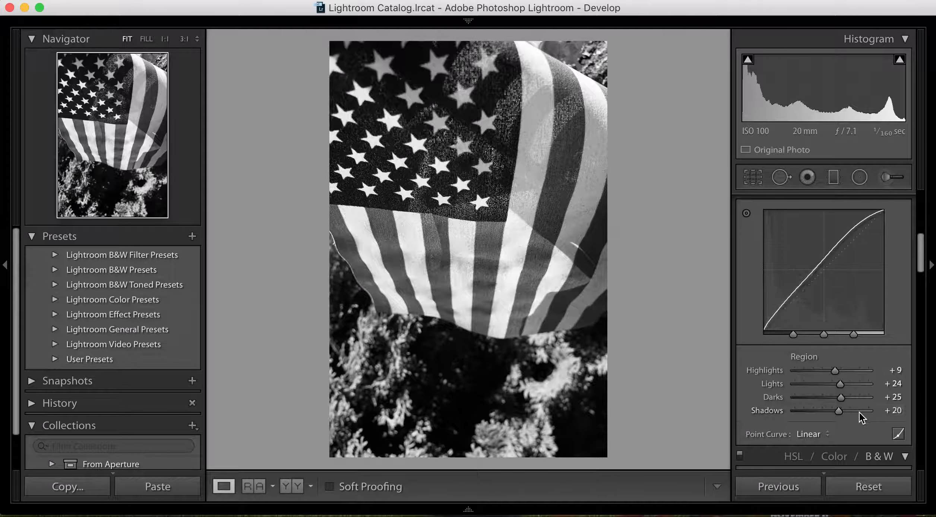
- Crop away part of the foliage along the photo's lower edge, keeping the full width
left_click_drag(920, 264, 920, 272)
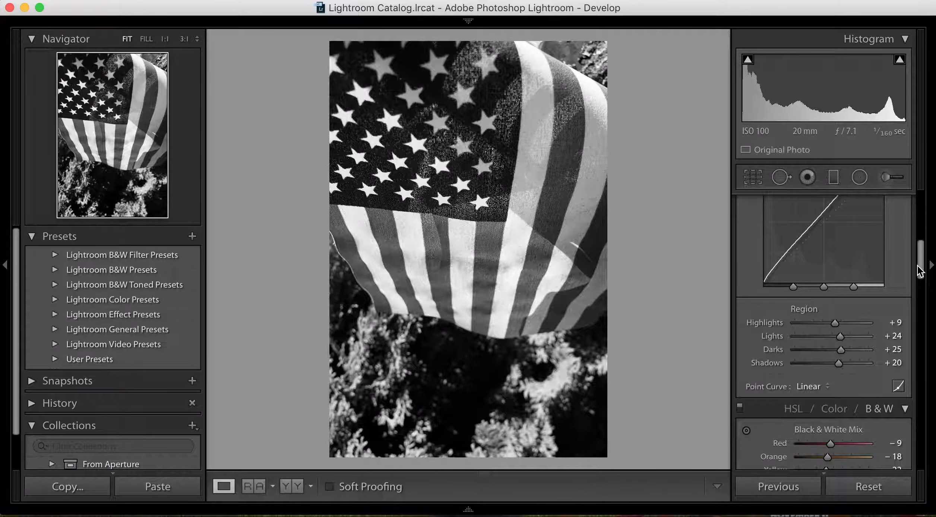
left_click_drag(917, 266, 918, 267)
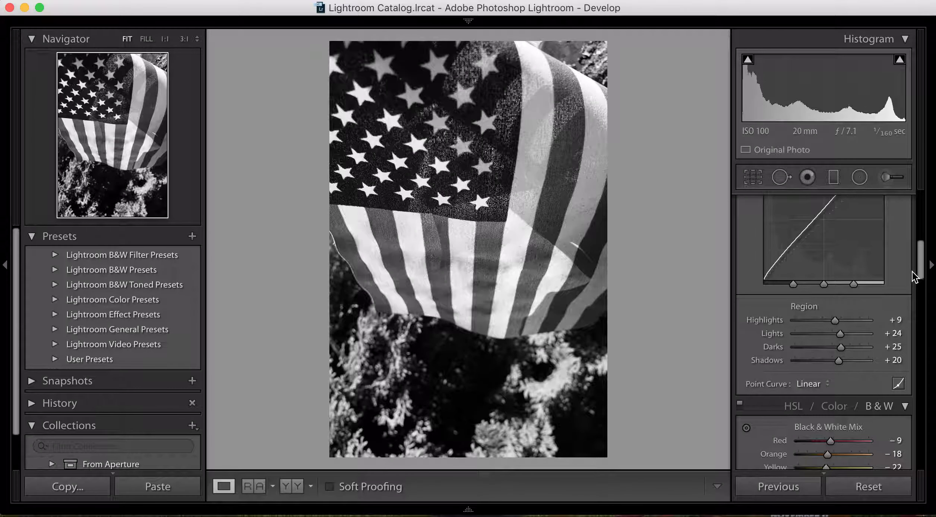
left_click_drag(921, 260, 918, 214)
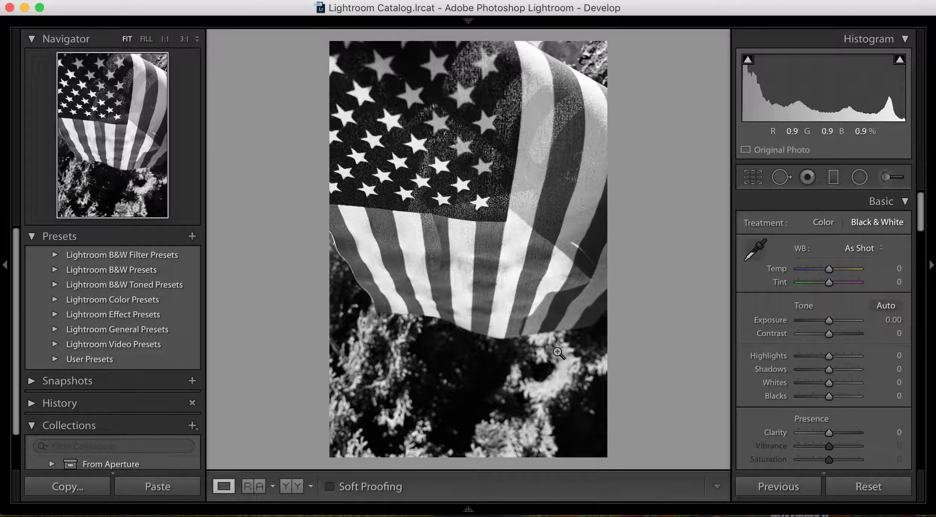
left_click(754, 177)
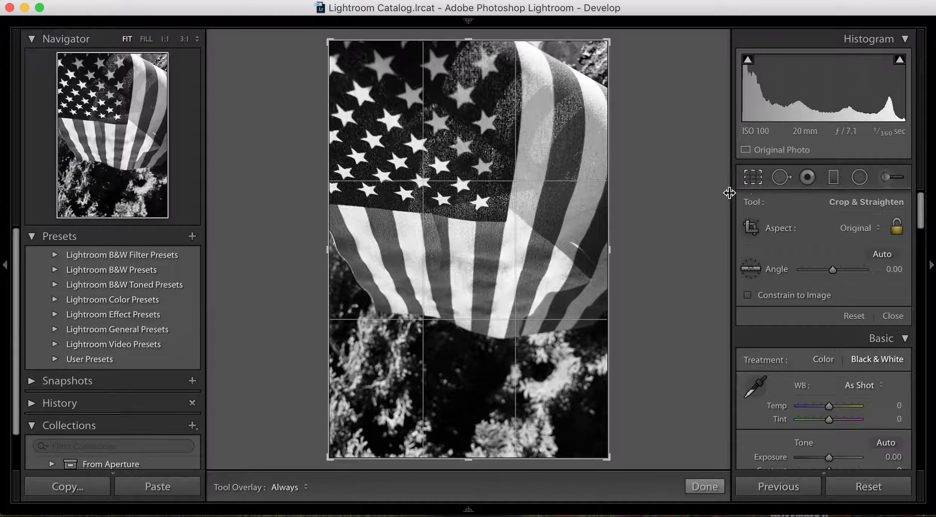
left_click_drag(468, 460, 464, 431)
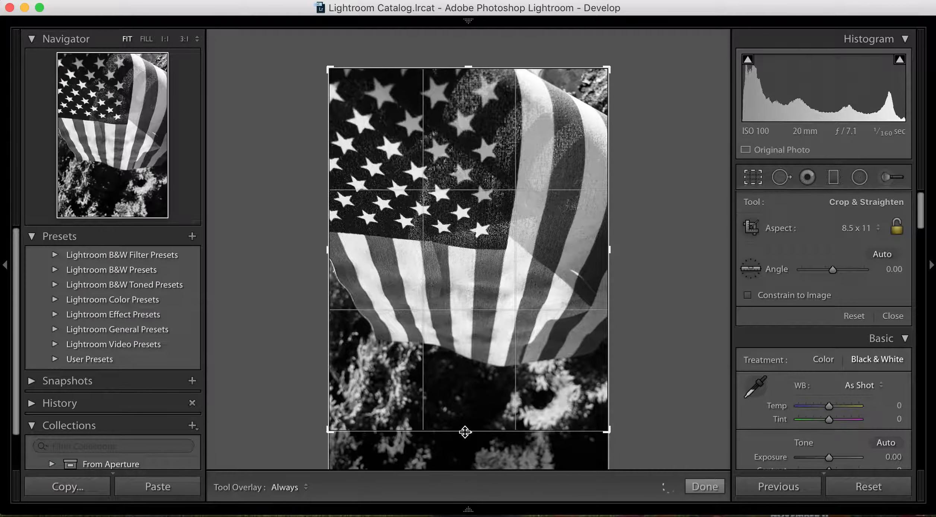
left_click(704, 486)
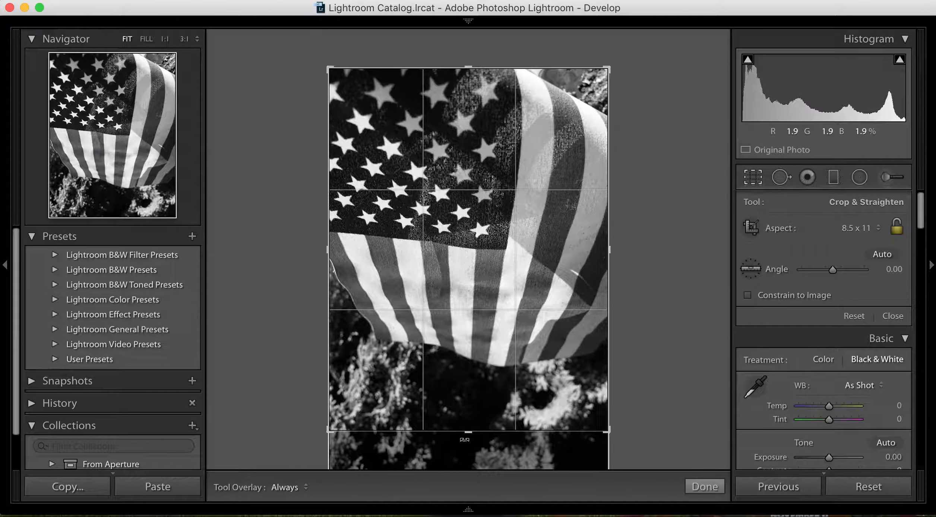
left_click_drag(468, 432, 469, 426)
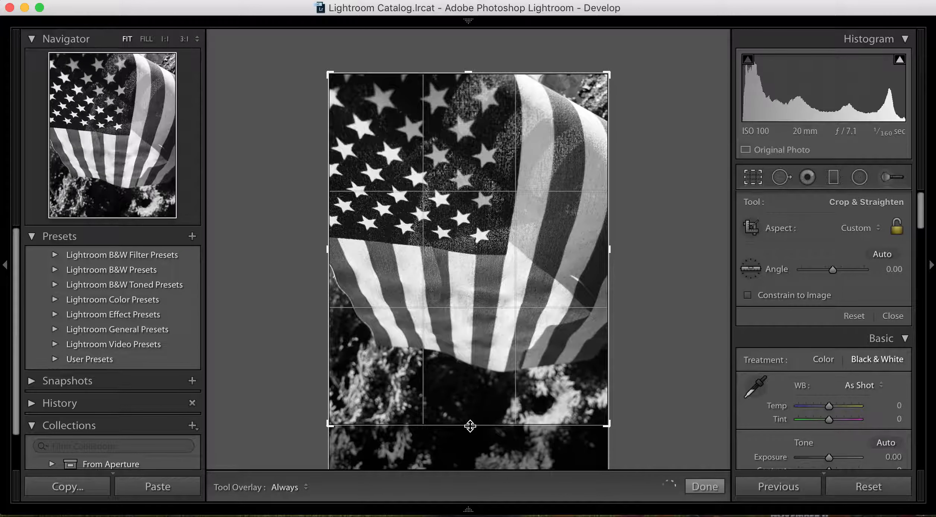
left_click(714, 486)
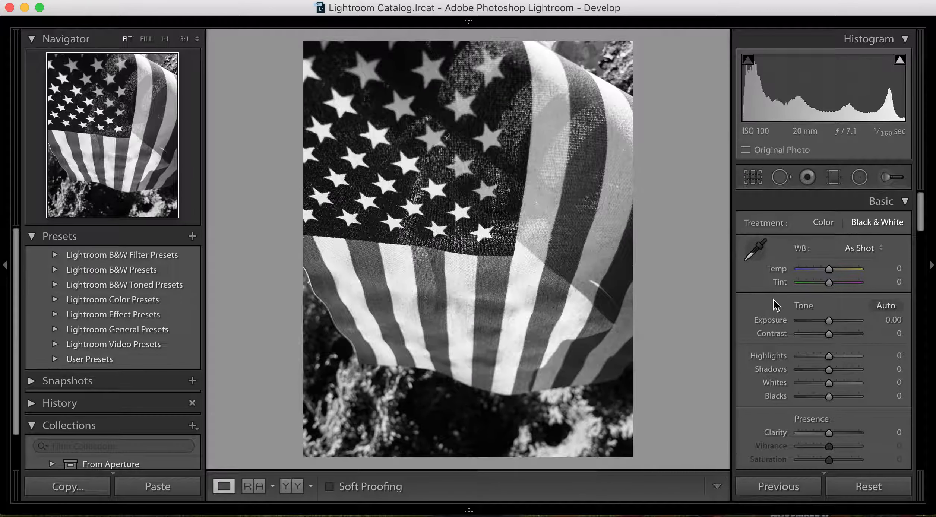
- Crop the photo's upper edge down to just below the flag's topmost stars
left_click(754, 178)
left_click_drag(476, 75, 465, 94)
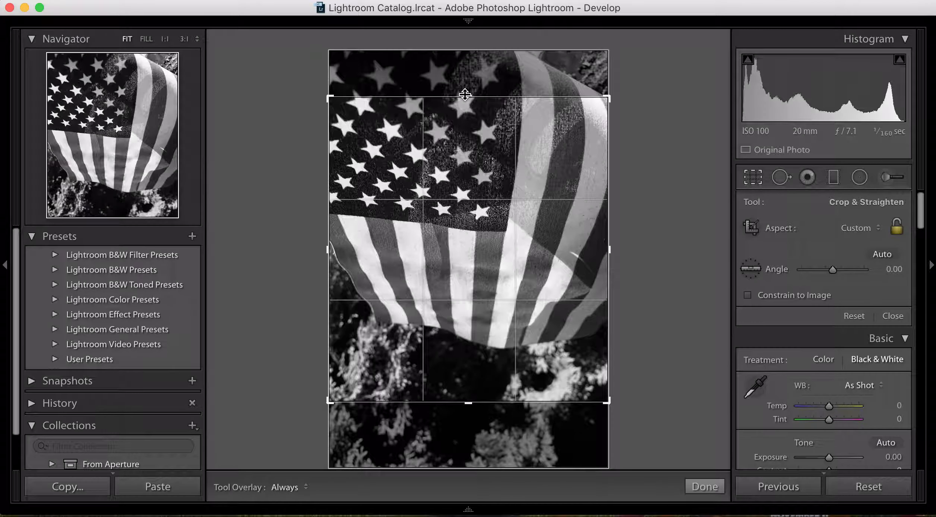
left_click(704, 487)
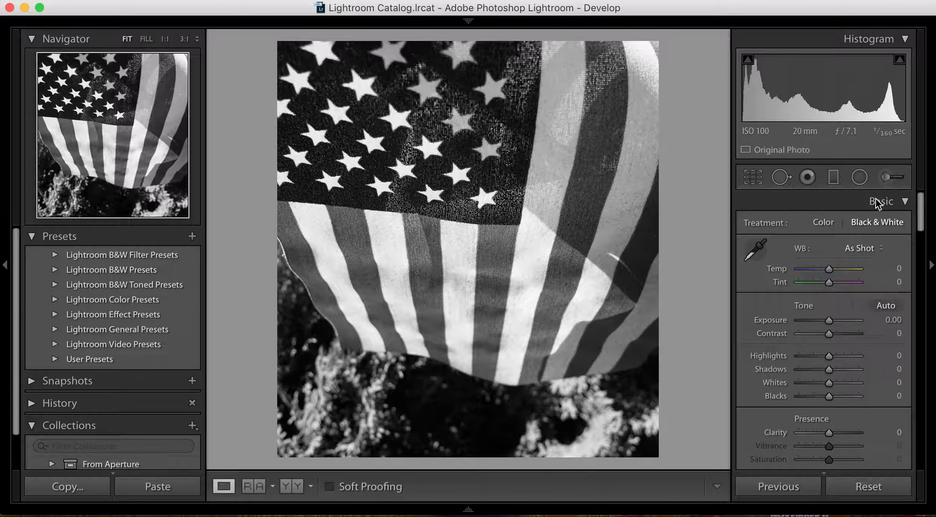
- Paint over the dark foliage below the flag using the Adjustment Brush with Shadows at 34
left_click(889, 179)
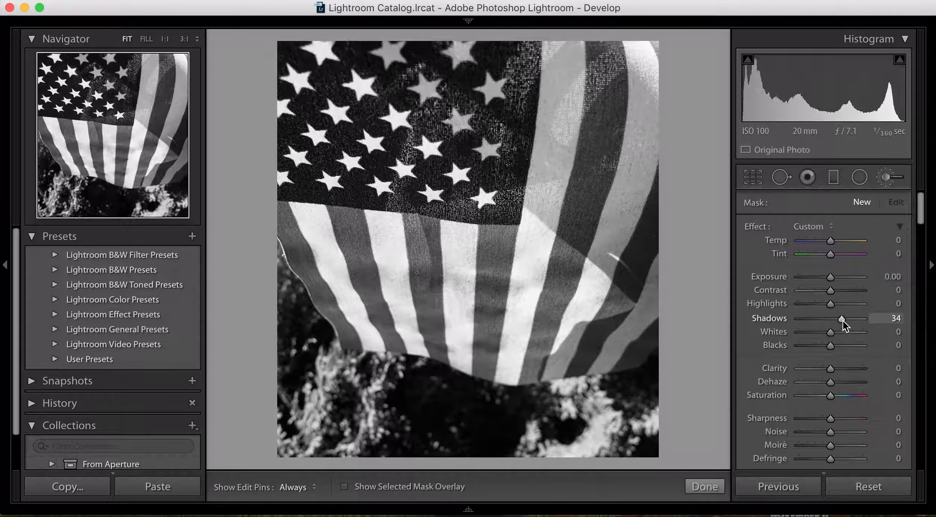
key("h")
mouse_move(412, 395)
left_mouse_down()
mouse_move(423, 430)
mouse_move(458, 468)
mouse_move(524, 439)
mouse_move(438, 388)
mouse_move(559, 422)
left_mouse_up()
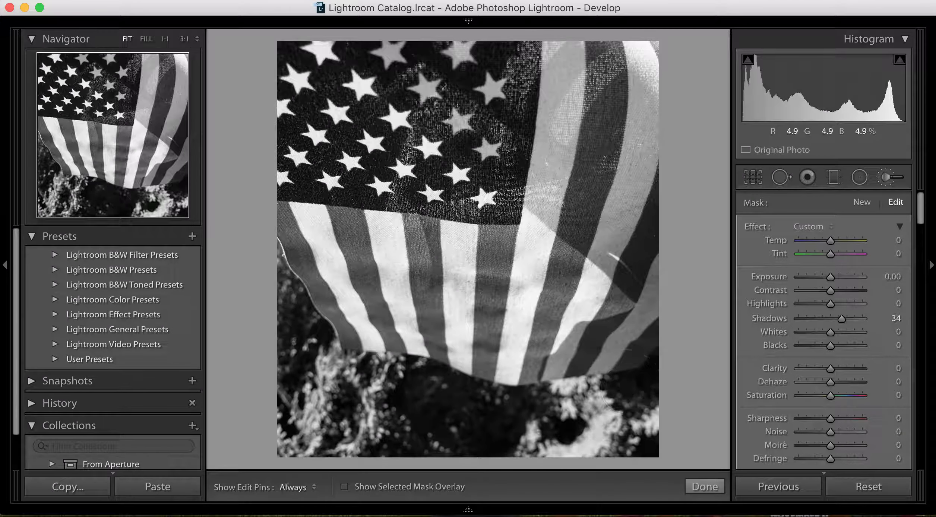
left_click_drag(653, 385, 473, 428)
mouse_move(411, 434)
left_mouse_down()
mouse_move(393, 454)
mouse_move(544, 418)
mouse_move(636, 452)
left_mouse_up()
- Set the Shadows of the brushed foliage area to 100
left_click_drag(843, 320, 787, 321)
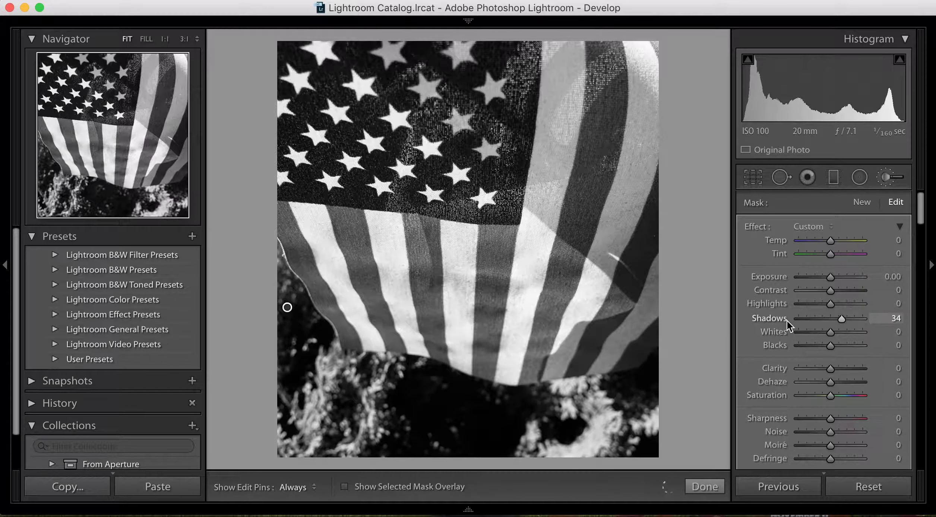
mouse_move(848, 321)
left_mouse_down()
mouse_move(900, 324)
mouse_move(740, 323)
left_mouse_up()
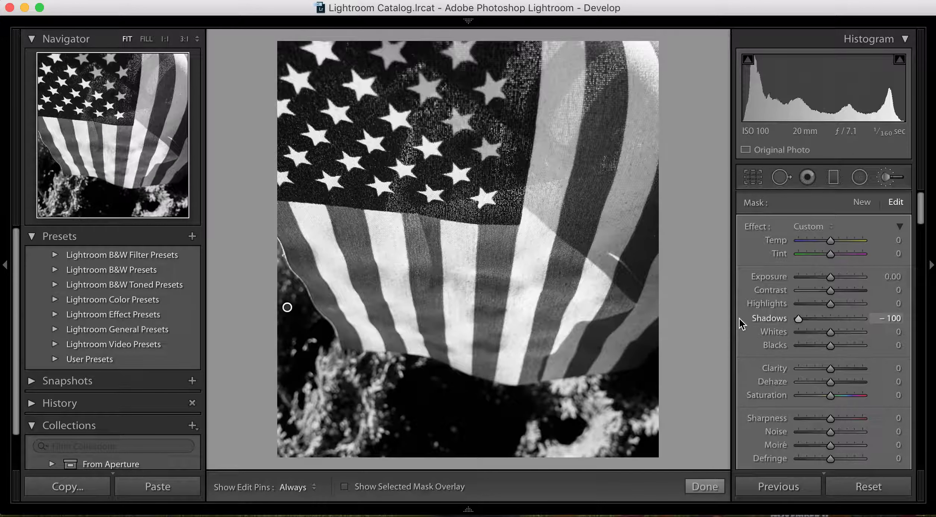
left_click_drag(739, 318, 900, 325)
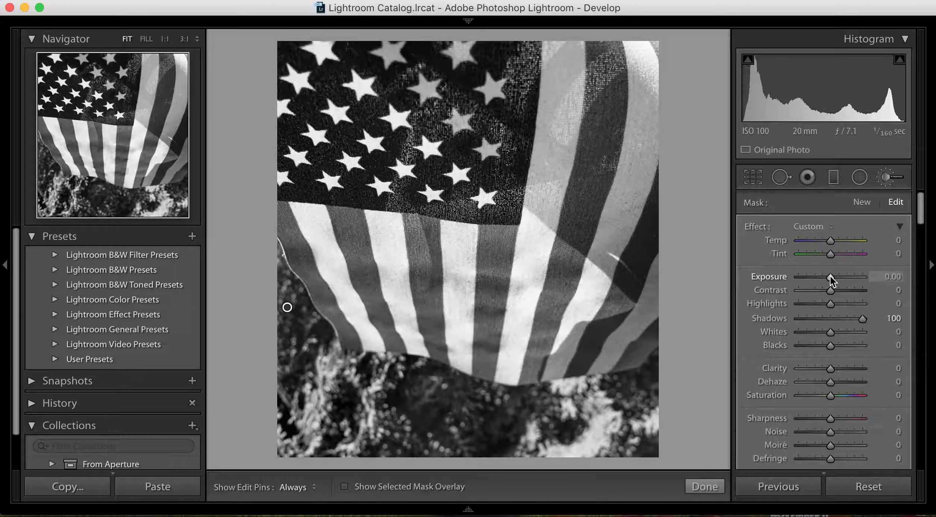
- Set the Exposure of the brushed foliage area to 0.13 and finish the Adjustment Brush edit
left_click_drag(829, 276, 838, 276)
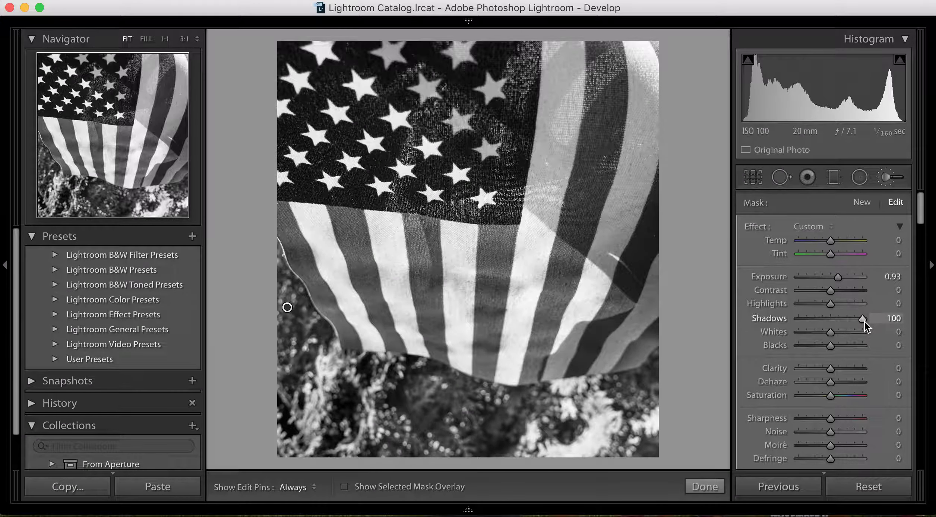
left_click_drag(838, 277, 857, 279)
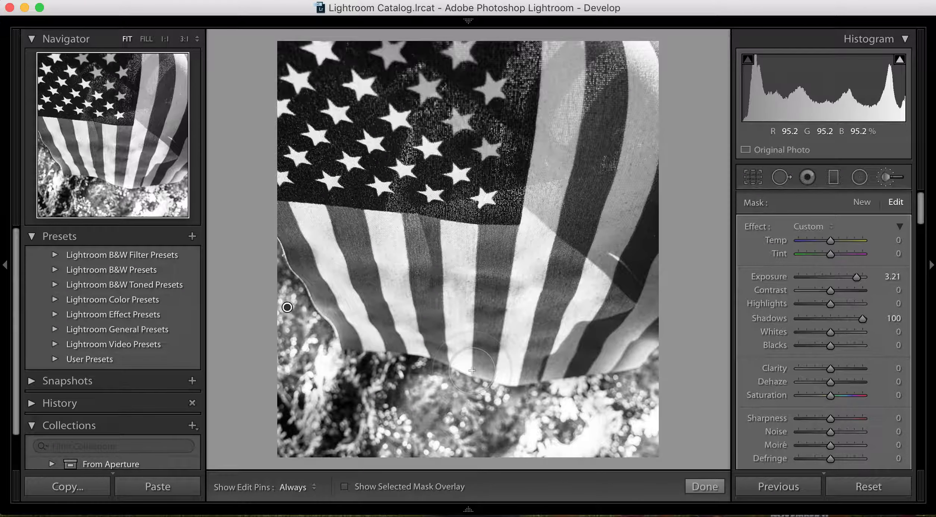
left_click_drag(857, 279, 833, 278)
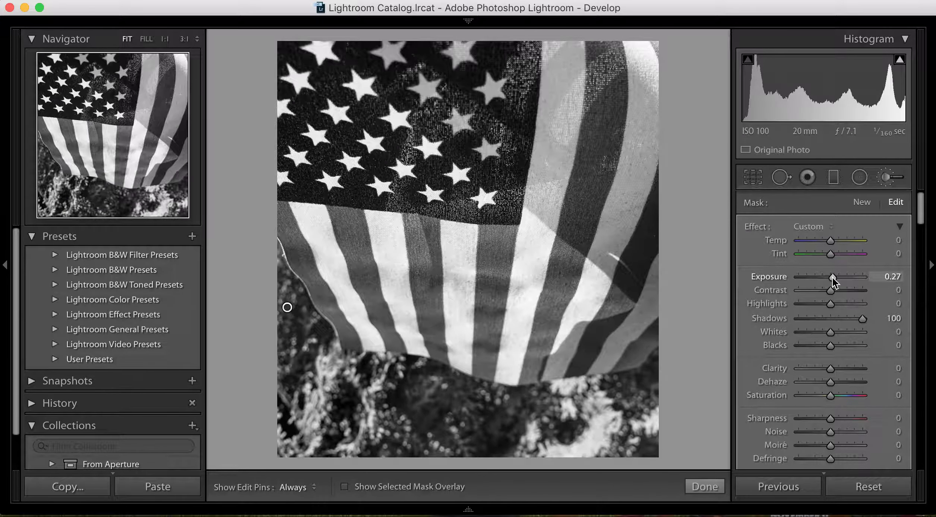
left_click_drag(832, 278, 830, 278)
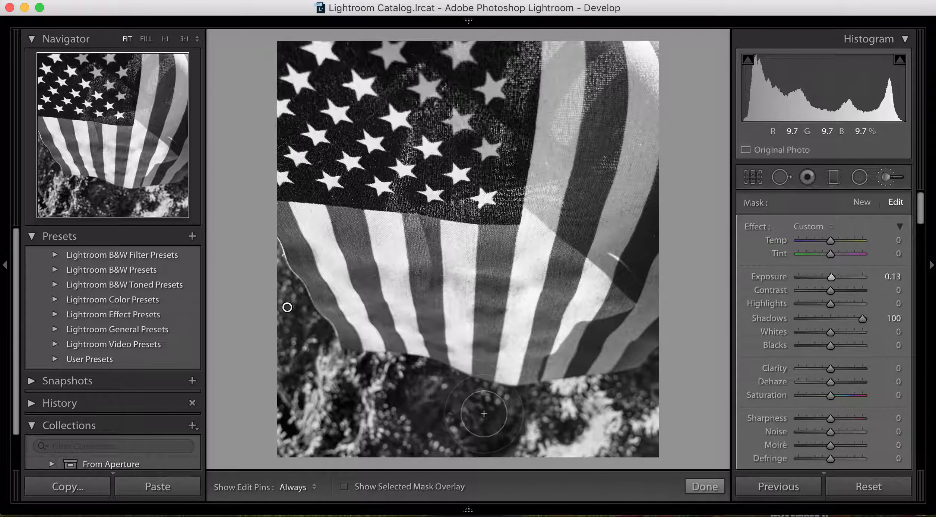
left_click(715, 489)
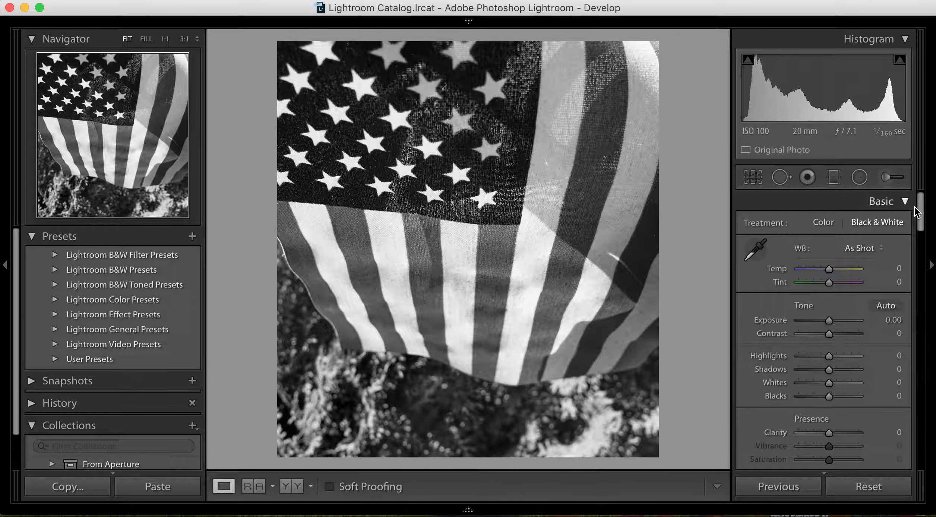
- Set Red to -24 and Blue to +24 in the photo's Black & White Mix
left_click_drag(920, 213, 929, 286)
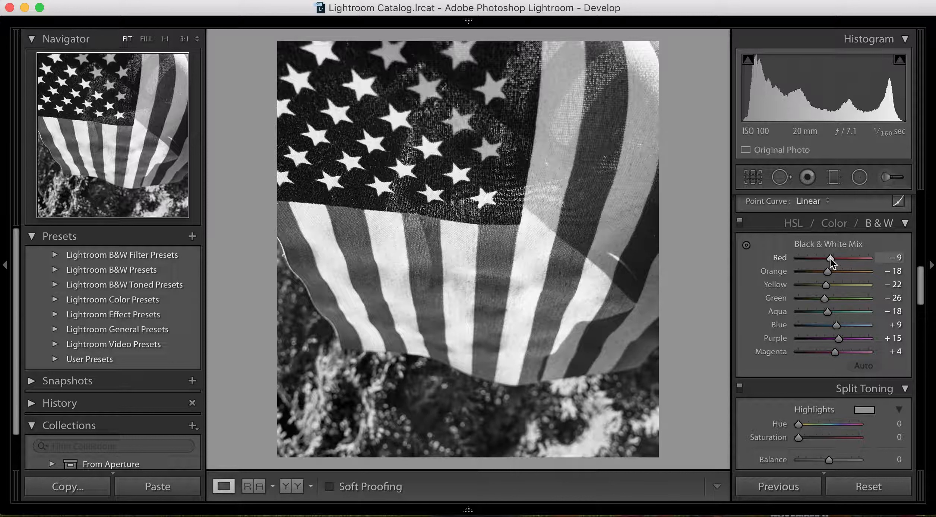
mouse_move(831, 258)
left_mouse_down()
mouse_move(871, 260)
mouse_move(807, 259)
mouse_move(876, 262)
mouse_move(825, 260)
left_mouse_up()
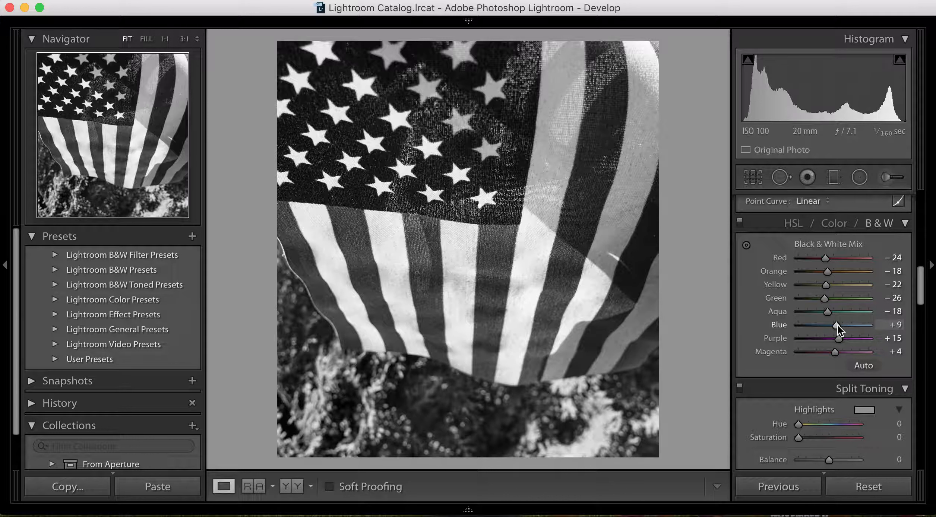
left_click_drag(840, 325, 800, 328)
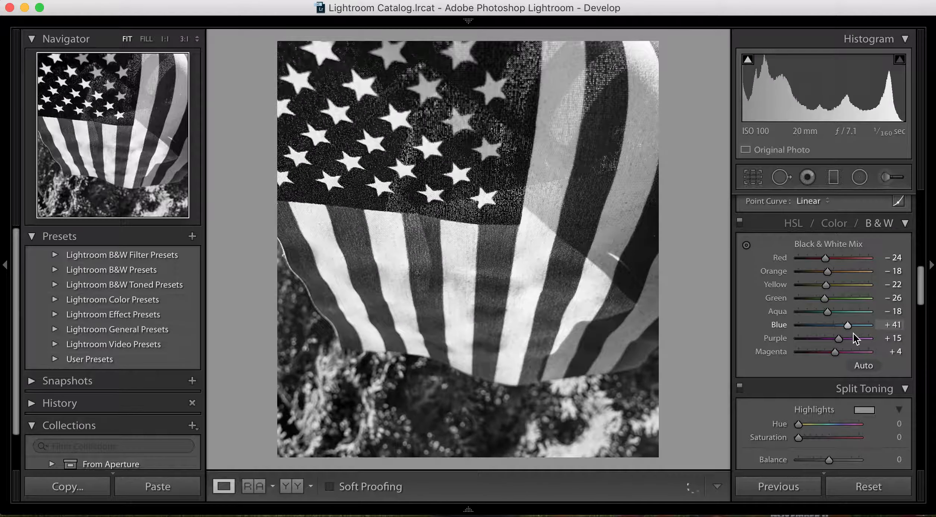
left_click(846, 326)
left_click_drag(846, 330, 843, 327)
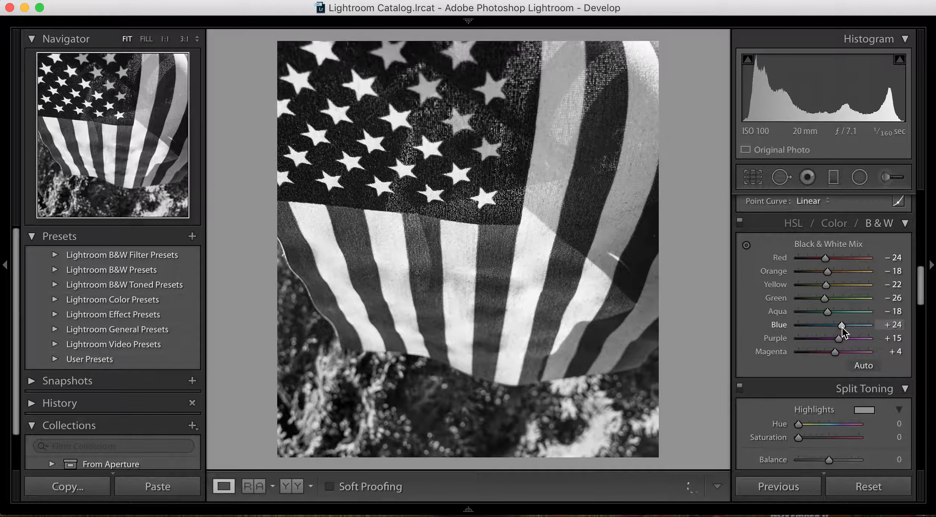